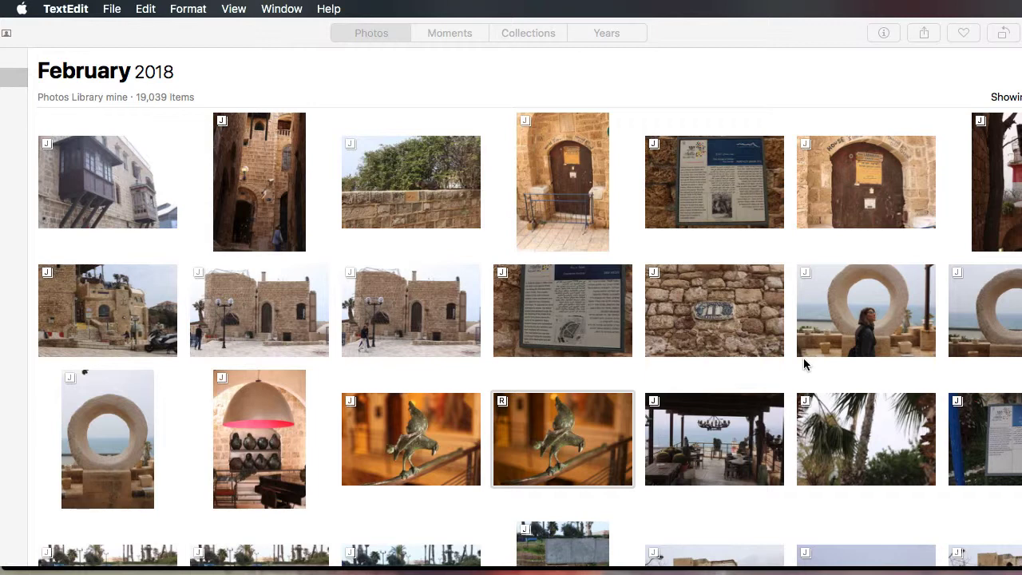
# Step: Bring the Photos library, open to February 2018, to the front
pyautogui.click(586, 371)
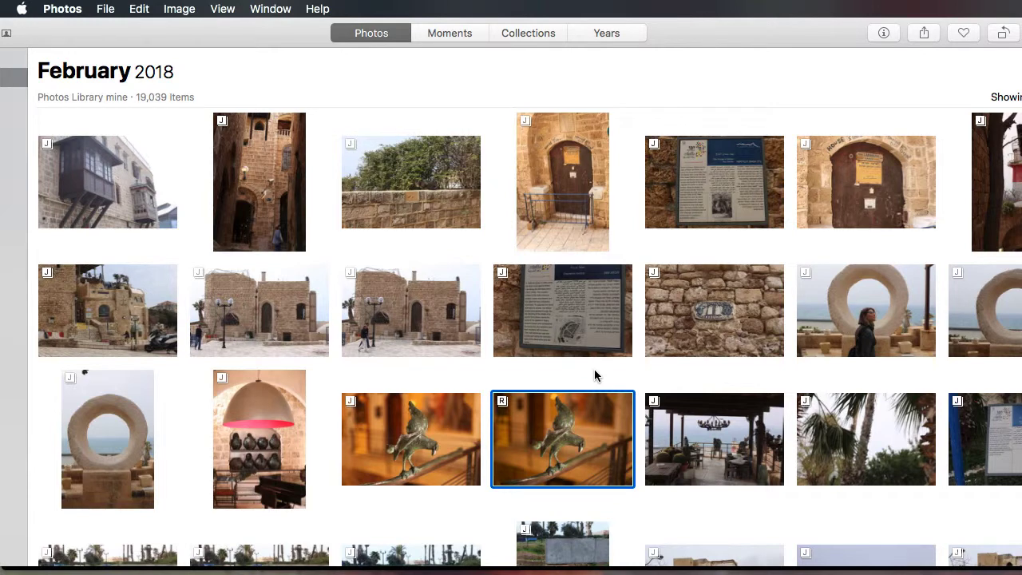
pyautogui.moveTo(509, 404)
pyautogui.moveTo(354, 407)
# Step: Set the Jaffa terrace chandelier photo to Use RAW as Original, then return to the grid
pyautogui.click(692, 429)
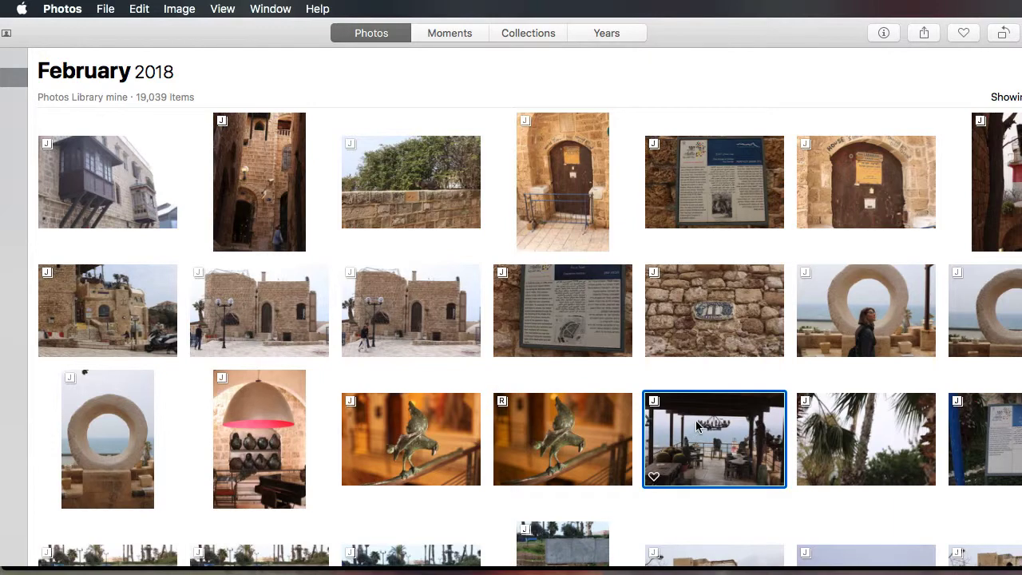
pyautogui.doubleClick(692, 429)
pyautogui.press('Return')
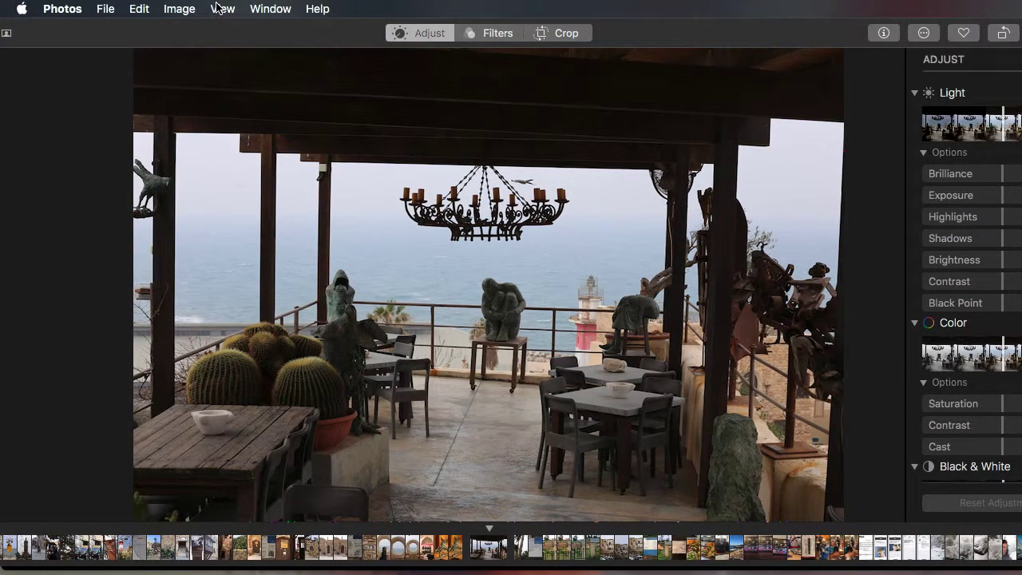
pyautogui.click(218, 7)
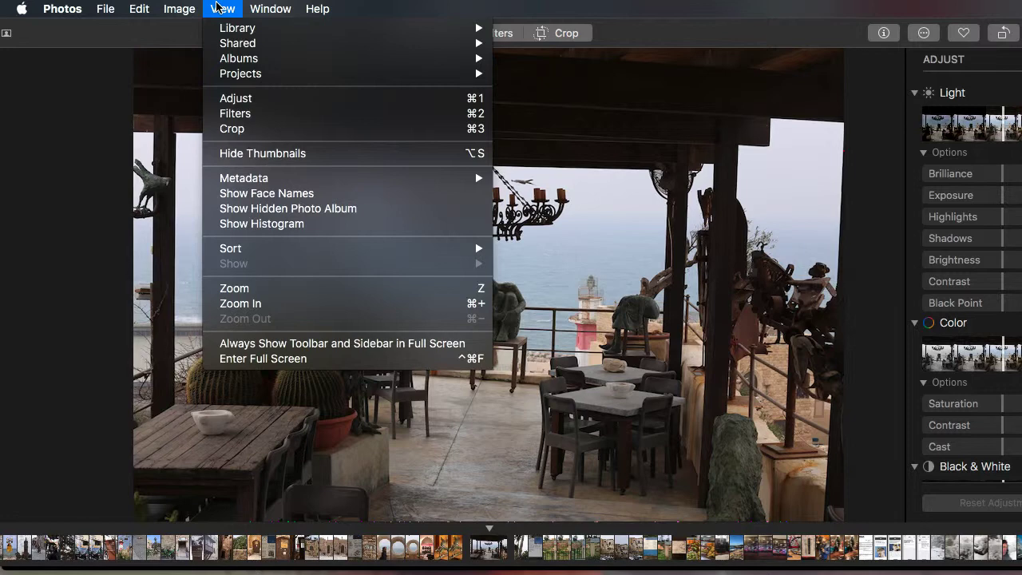
pyautogui.moveTo(179, 9)
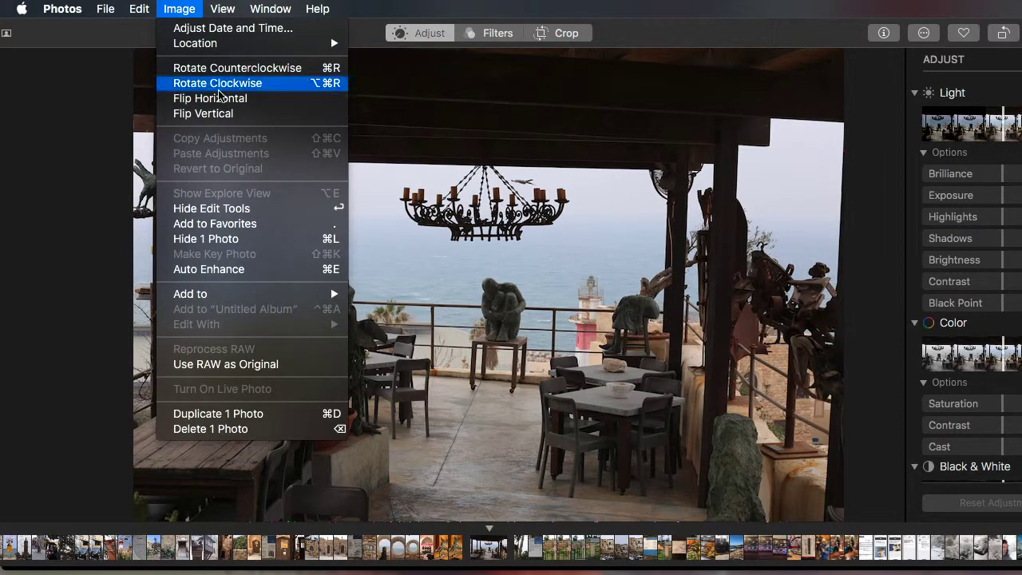
pyautogui.click(243, 372)
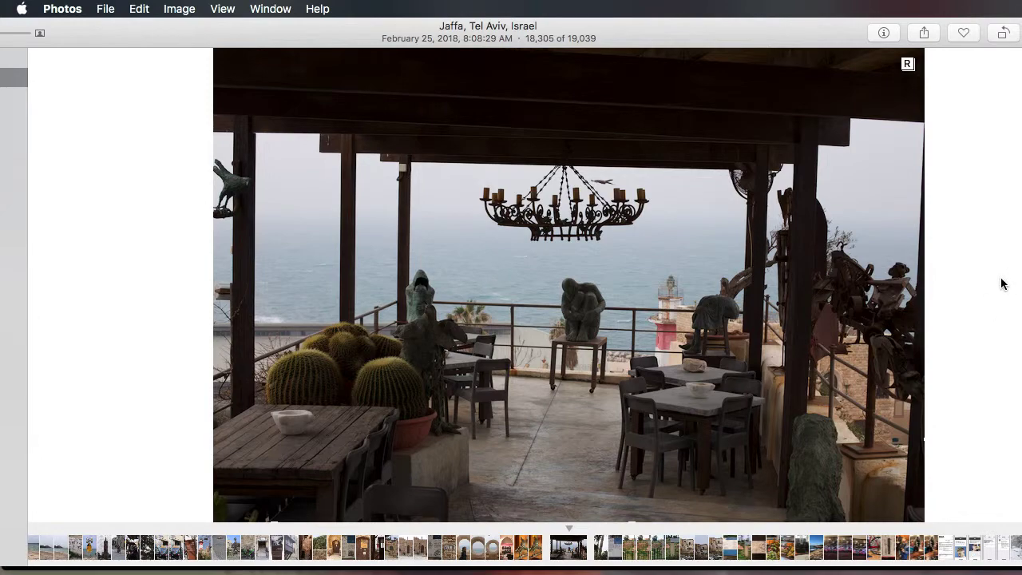
pyautogui.press('Escape')
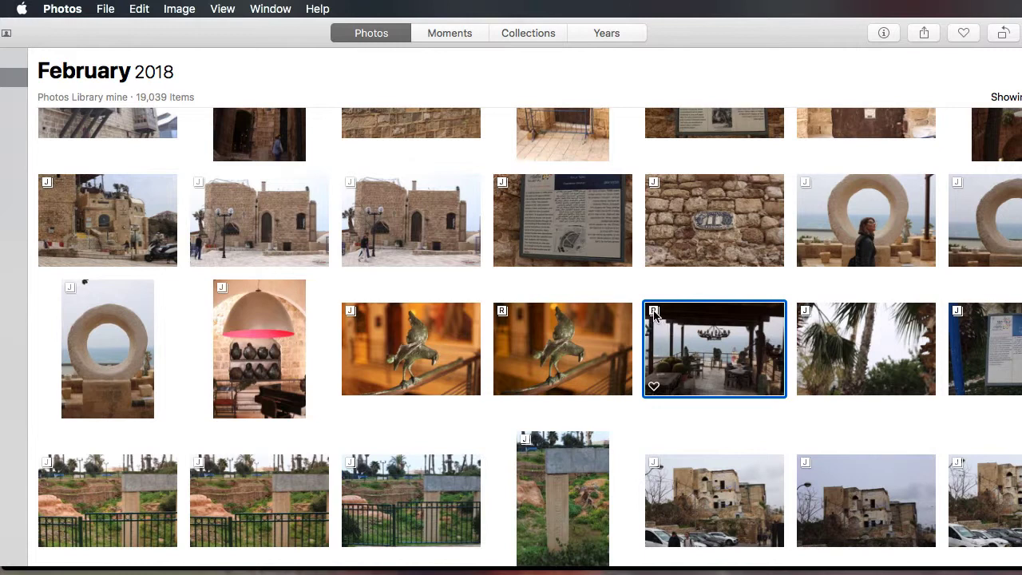
# Step: Check the terrace photo's RAW badge, then select the RAW bird sculpture photo
pyautogui.moveTo(653, 316)
pyautogui.click(552, 348)
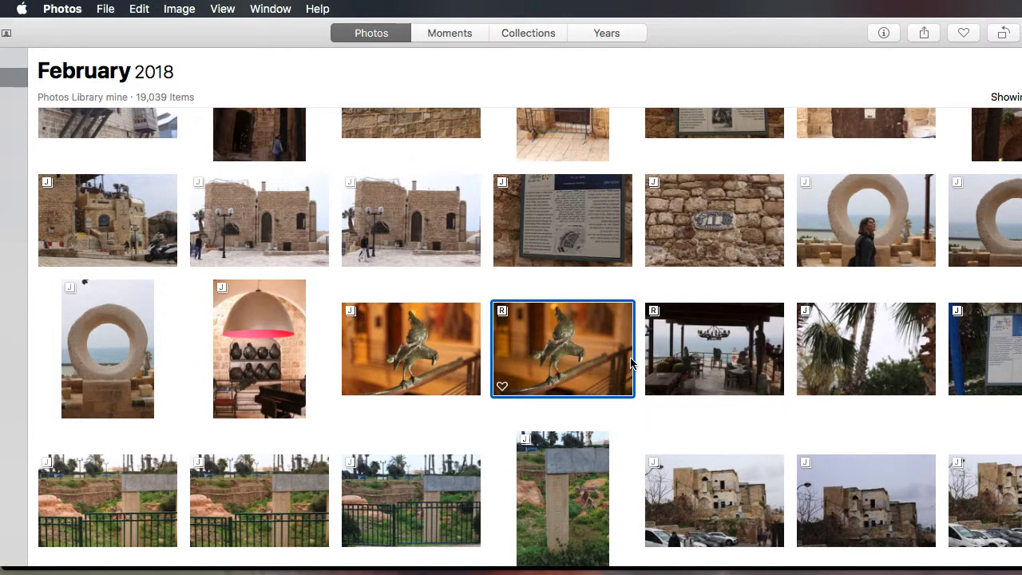
# Step: Export the bird photo's unmodified original to Downloads with a Moment Name subfolder
pyautogui.click(106, 9)
pyautogui.moveTo(153, 114)
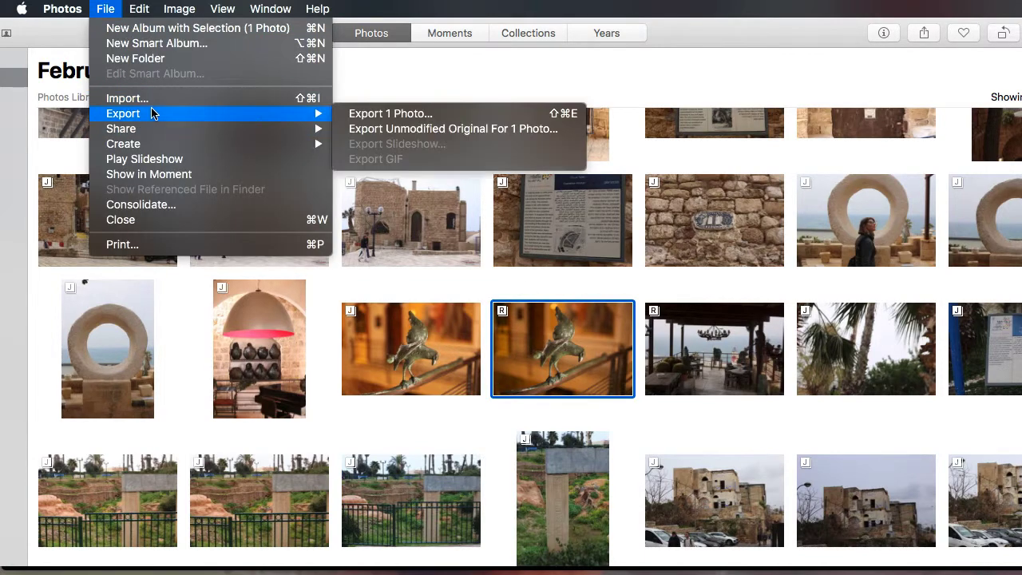
pyautogui.click(366, 129)
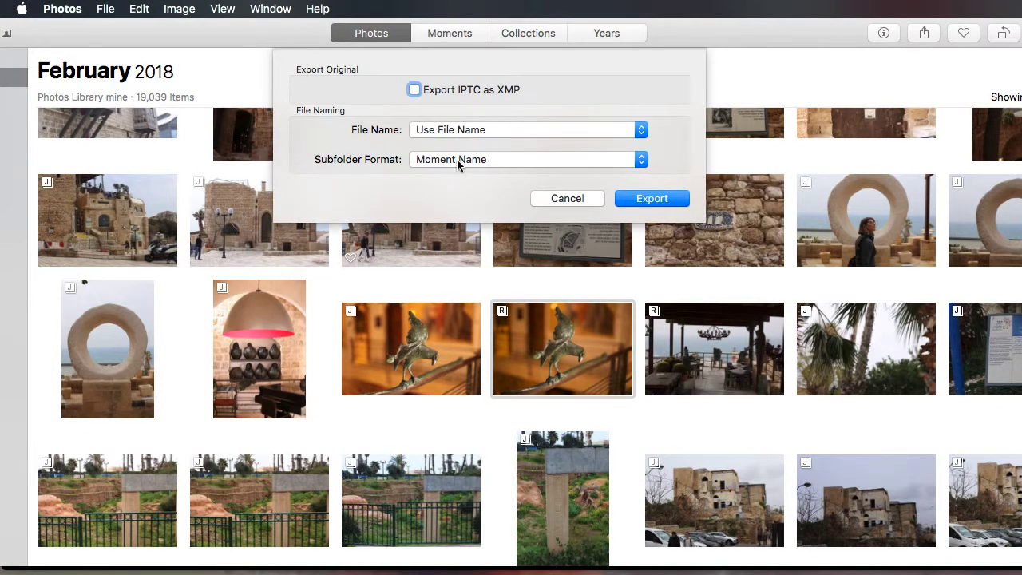
pyautogui.click(520, 159)
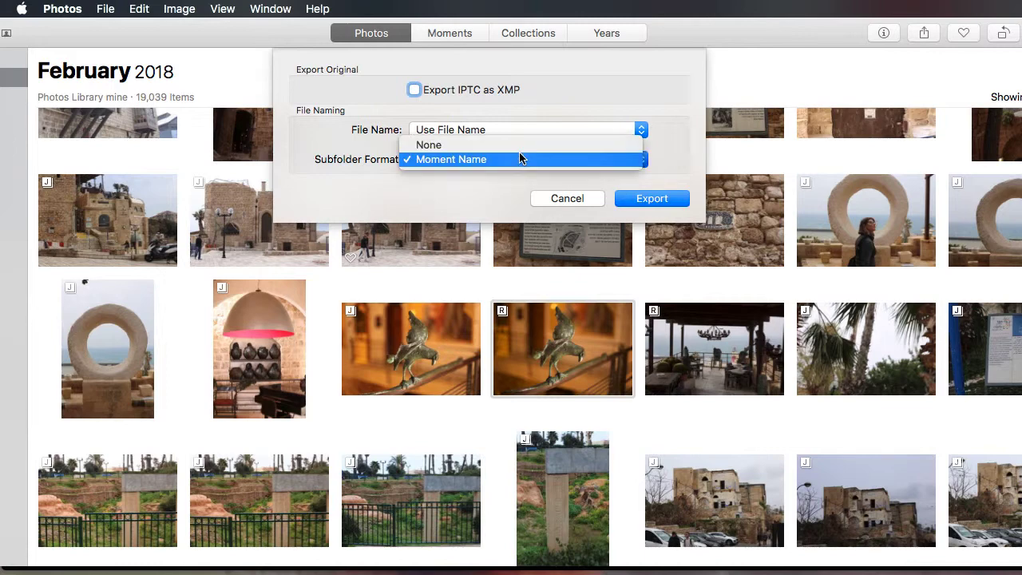
pyautogui.click(463, 199)
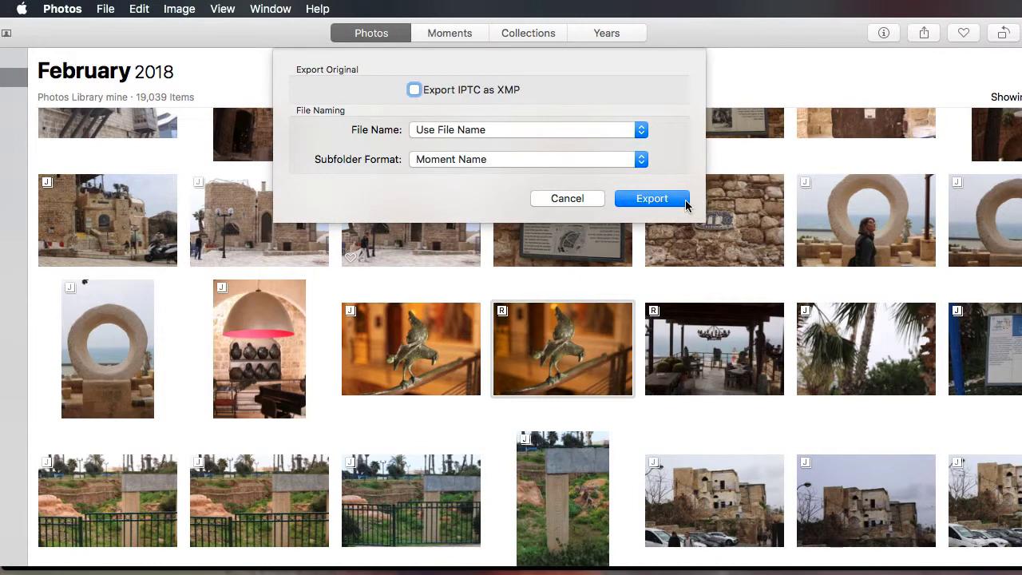
pyautogui.click(658, 199)
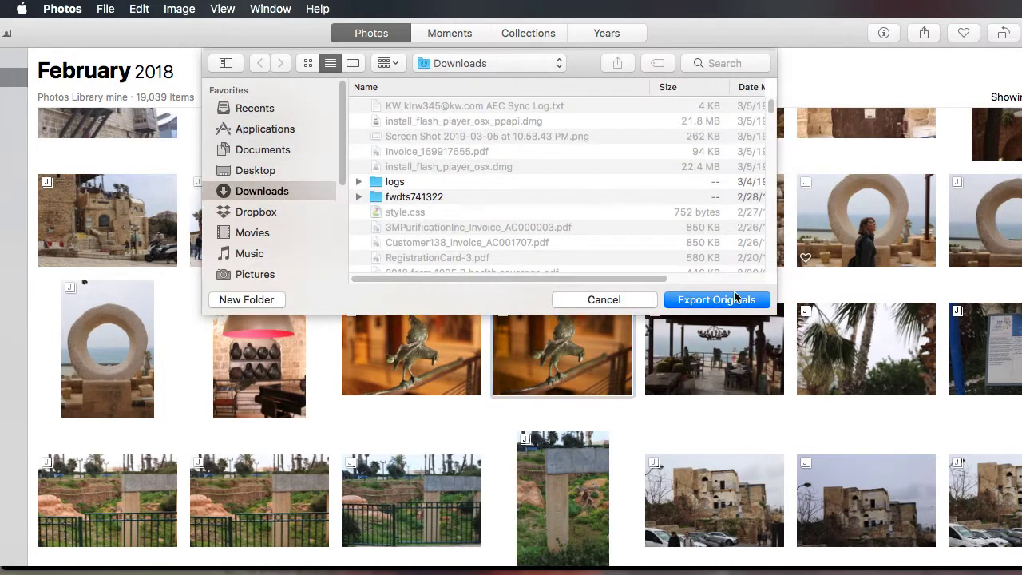
pyautogui.click(735, 300)
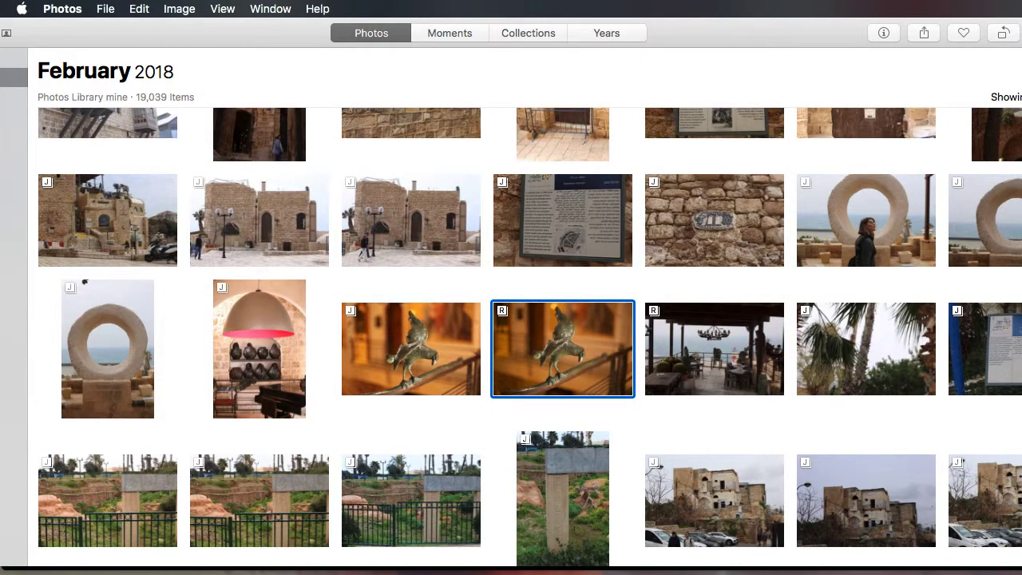
# Step: Switch to Finder to view the 'Jaffa - Tel Aviv, February 24, 2018' export folder
pyautogui.press('super+Tab')
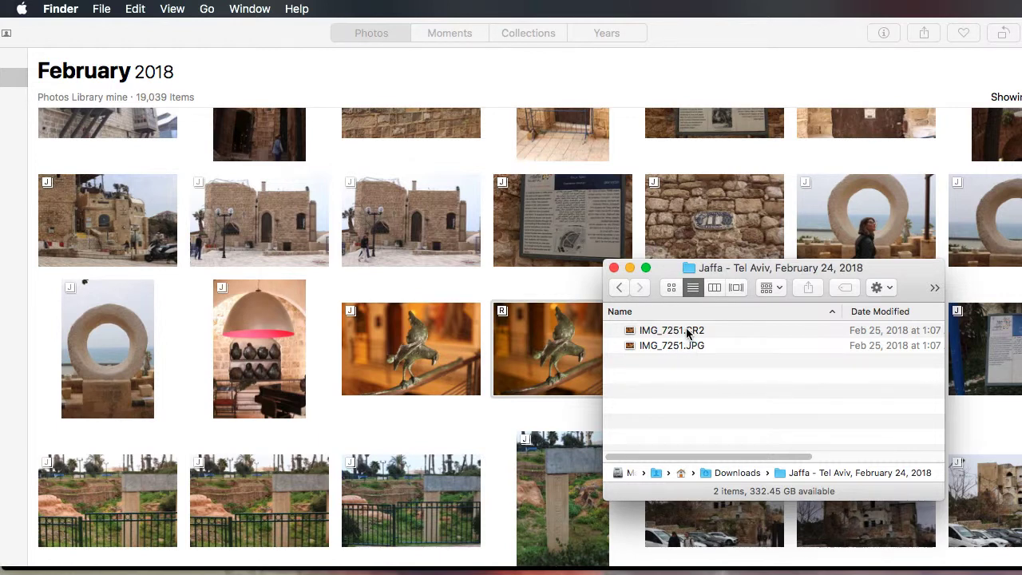
# Step: Open Lightroom's Import Photos and Video with 'Jaffa - Tel Aviv, February 24, 2018' as source
pyautogui.doubleClick(719, 29)
pyautogui.click(660, 163)
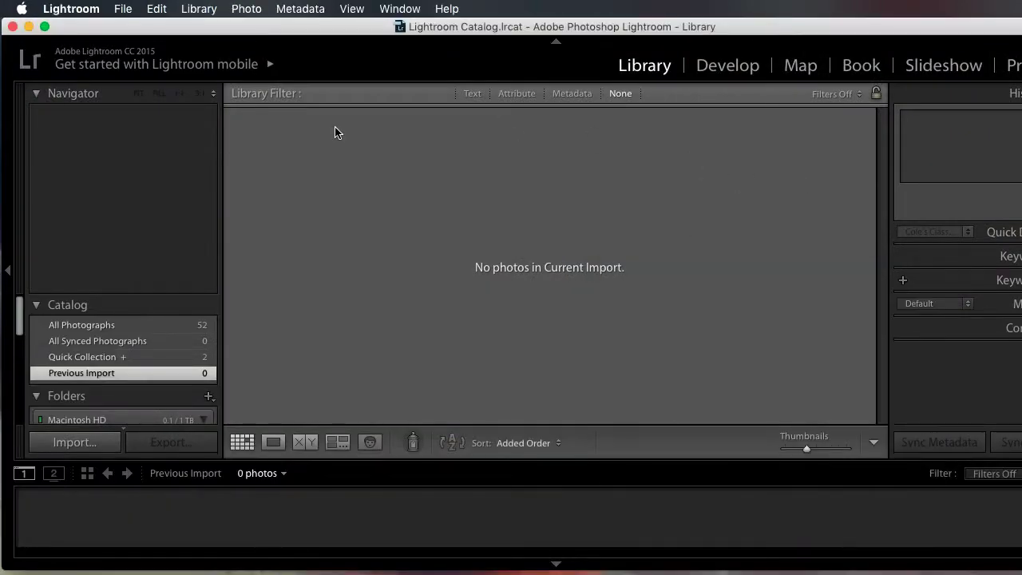
pyautogui.click(127, 8)
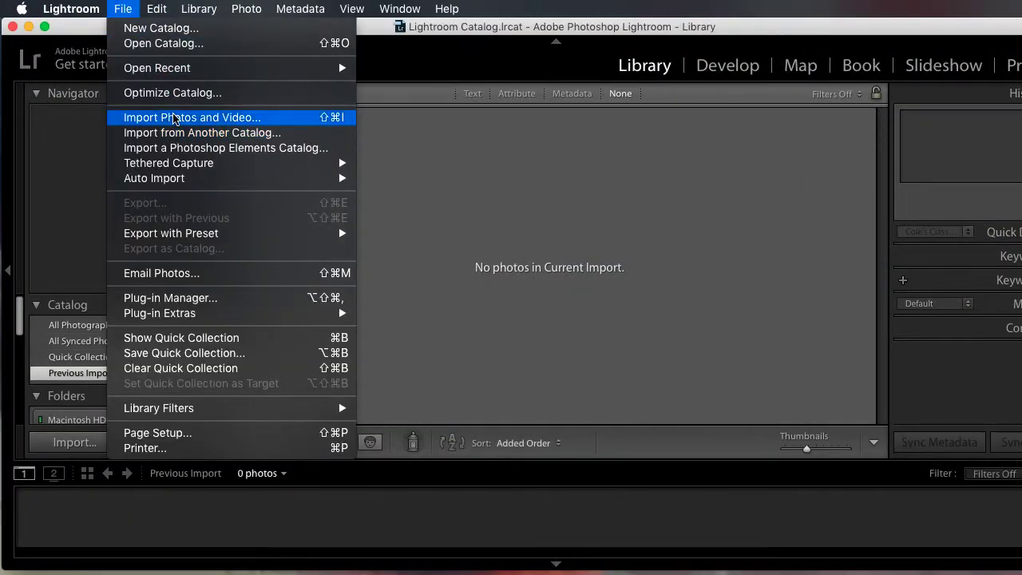
pyautogui.click(254, 119)
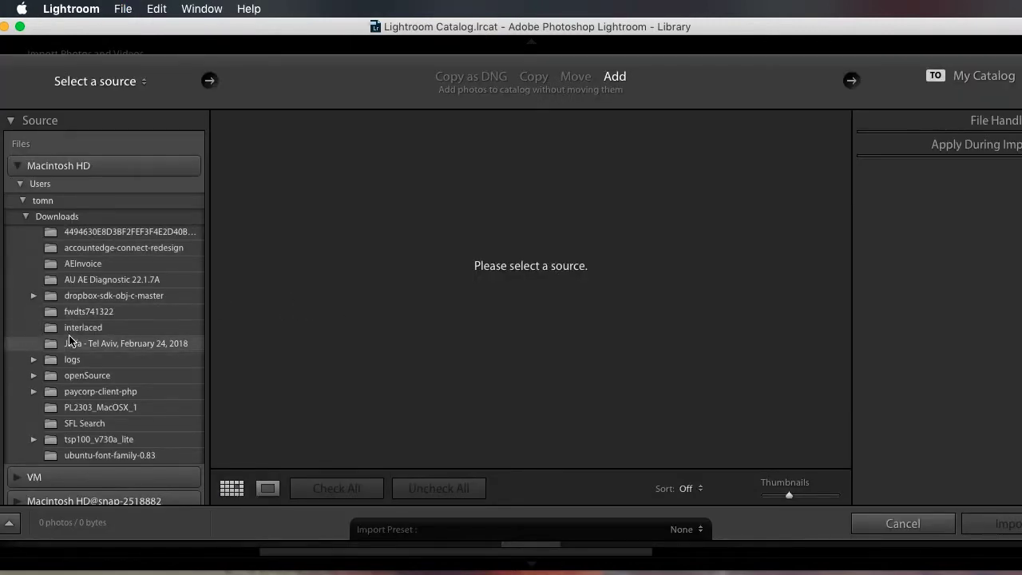
pyautogui.click(89, 344)
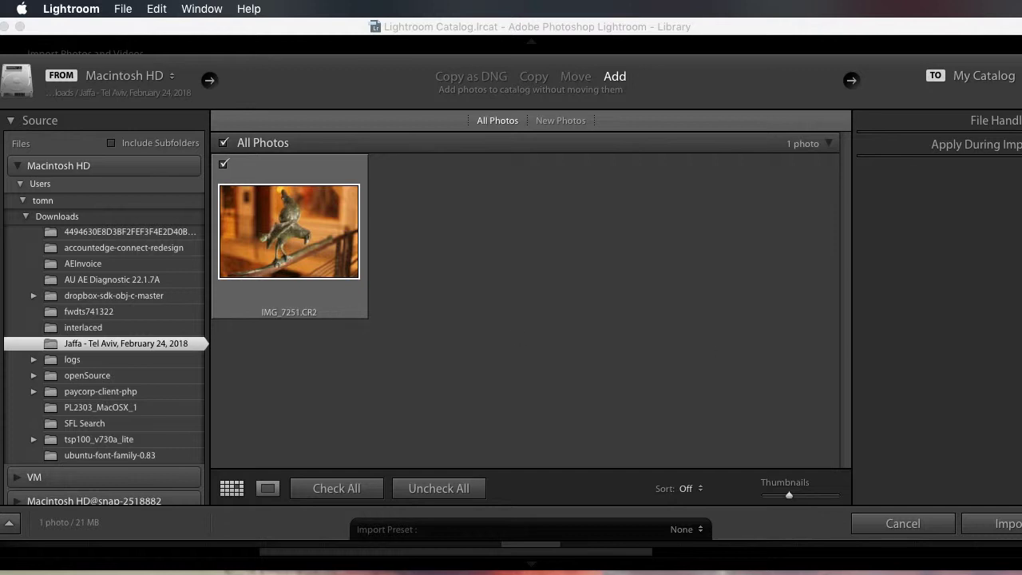
# Step: Check in Finder that the Jaffa folder holds both IMG_7251.CR2 and IMG_7251.JPG
pyautogui.press('super+Tab')
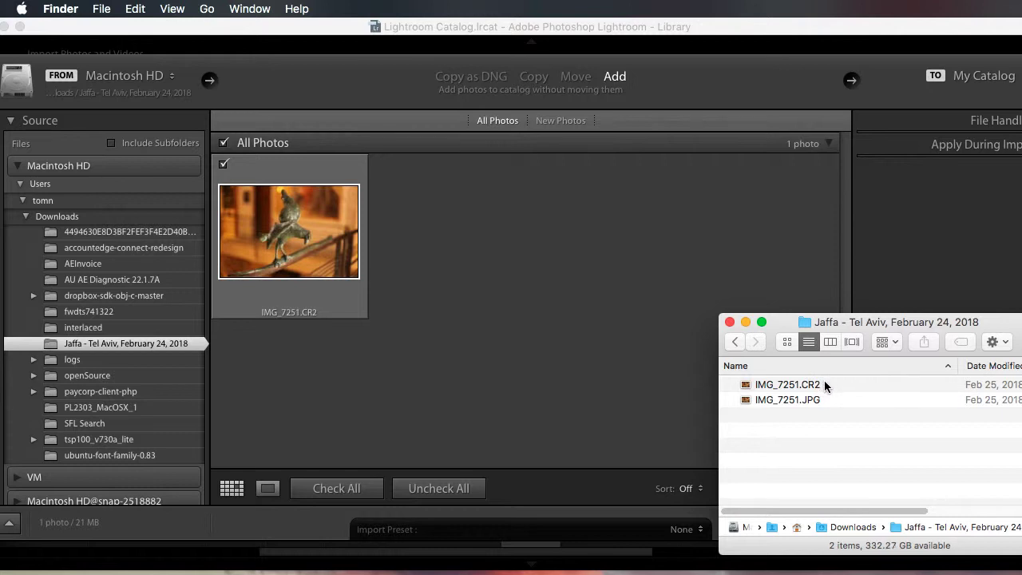
pyautogui.click(802, 402)
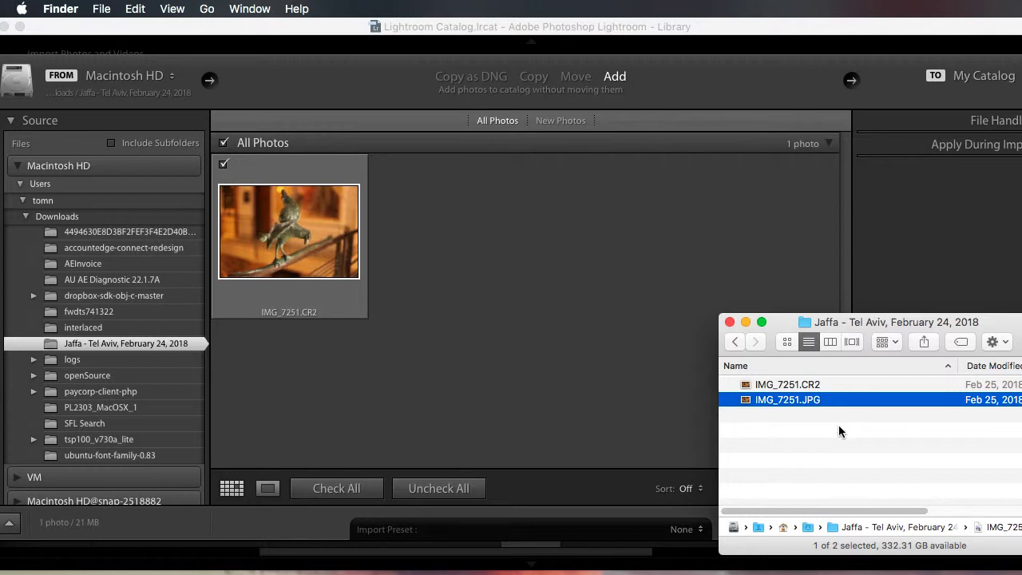
pyautogui.doubleClick(843, 320)
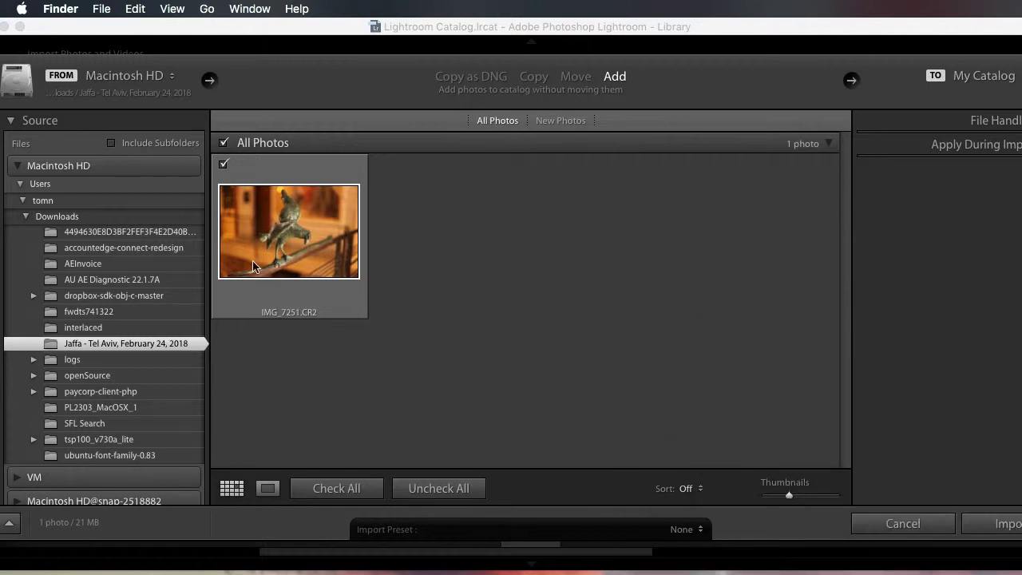
# Step: Import the IMG_7251.CR2 photo into the Lightroom catalog
pyautogui.click(285, 242)
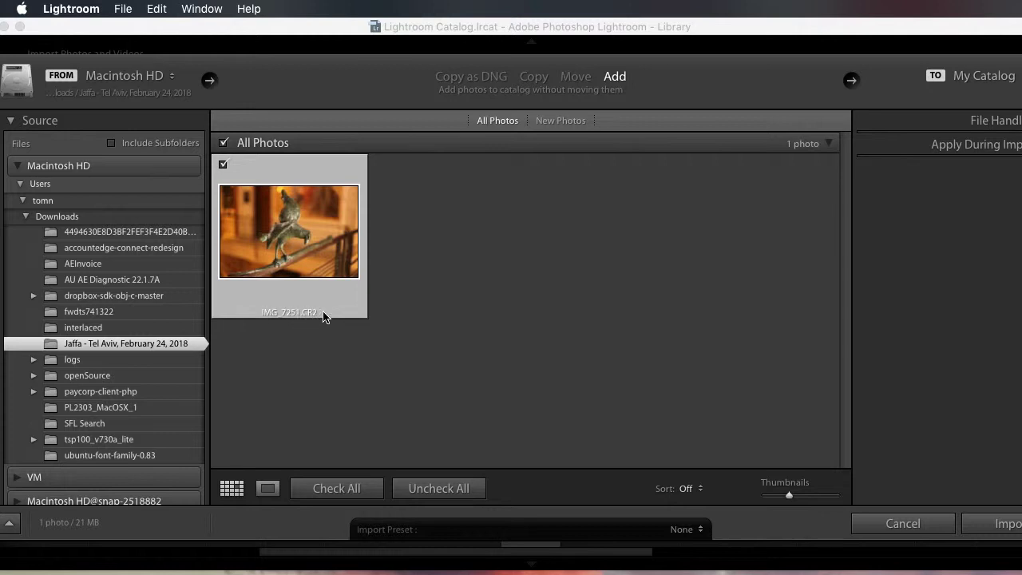
pyautogui.click(424, 313)
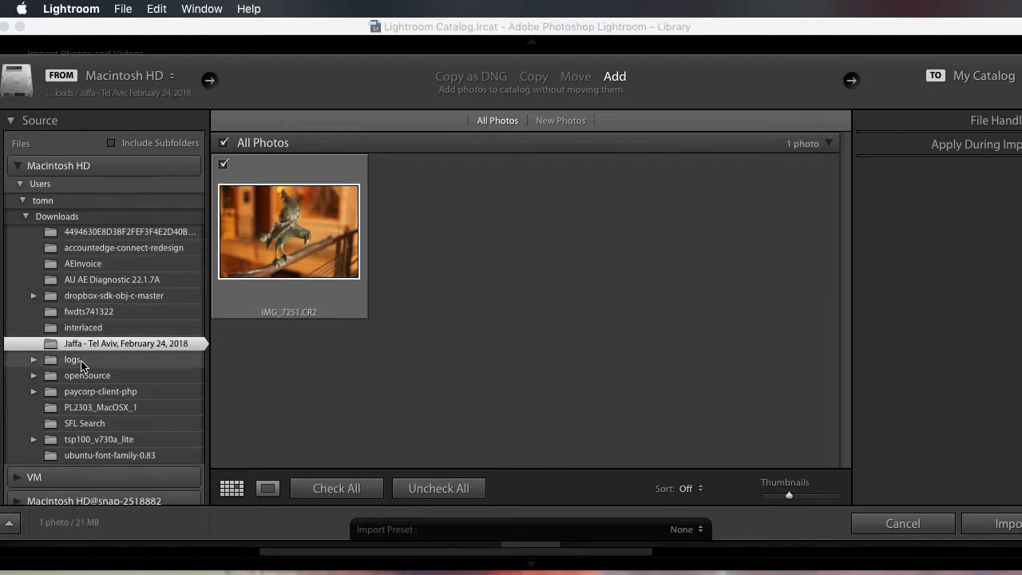
pyautogui.press('Return')
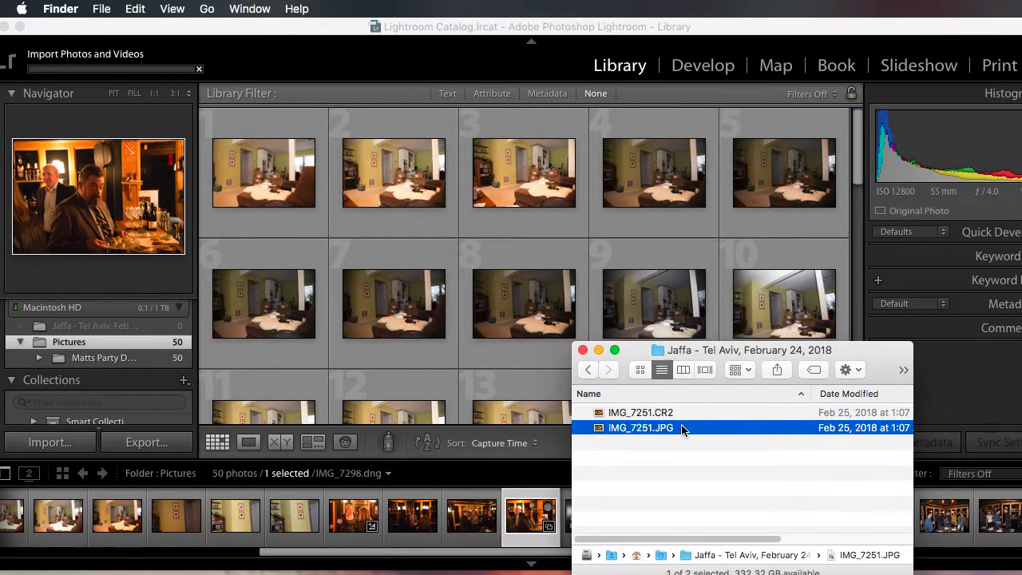
# Step: Rename IMG_7251.CR2 to 3444.CR2 in Finder, leaving IMG_7251.JPG unchanged
pyautogui.click(634, 414)
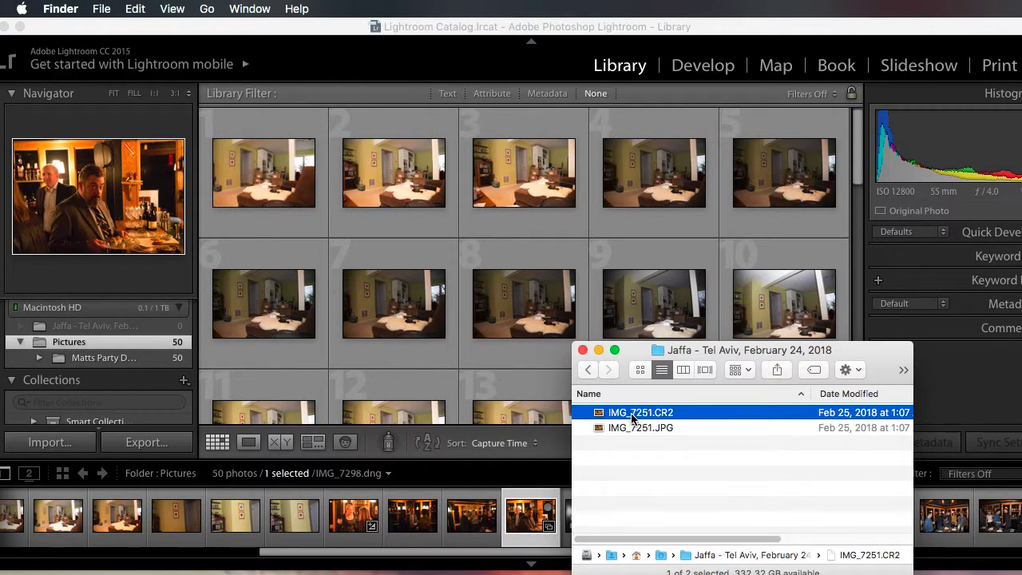
pyautogui.click(635, 413)
pyautogui.write('3444')
pyautogui.press('Return')
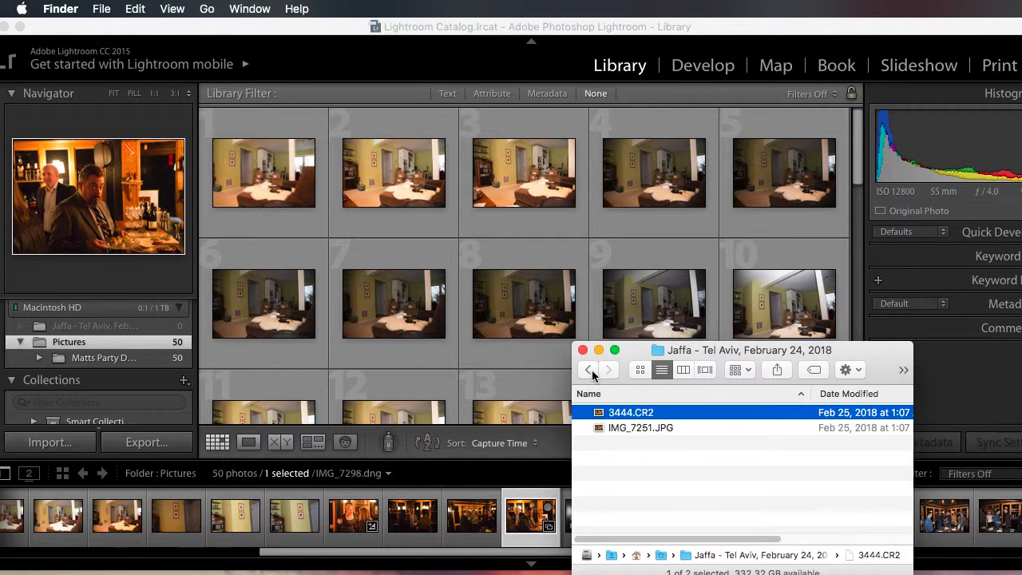
# Step: Open a new Lightroom import from the Jaffa folder, listing 3444.CR2 and IMG_7251.JPG
pyautogui.click(514, 469)
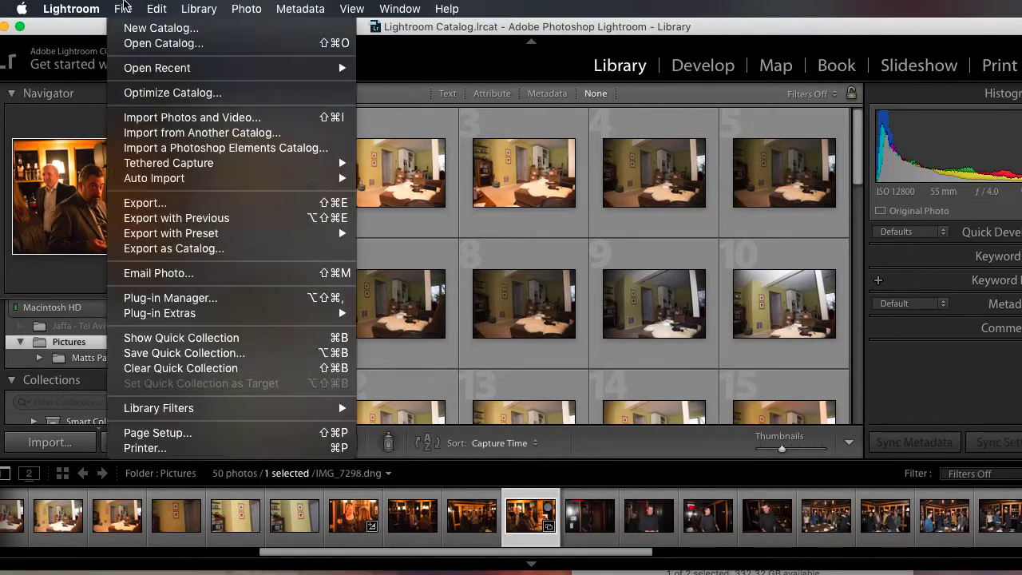
pyautogui.click(123, 9)
pyautogui.click(168, 117)
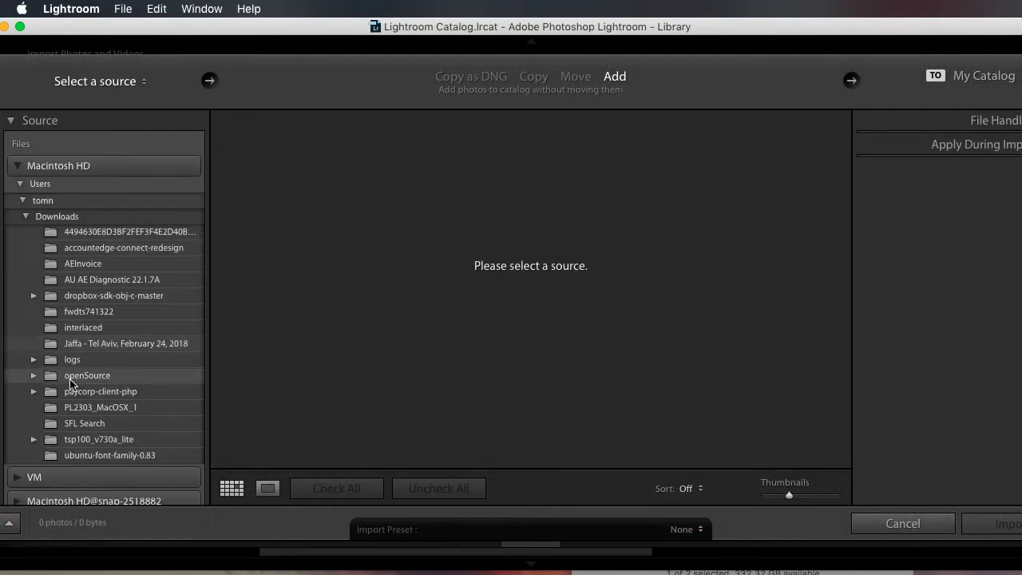
pyautogui.click(109, 345)
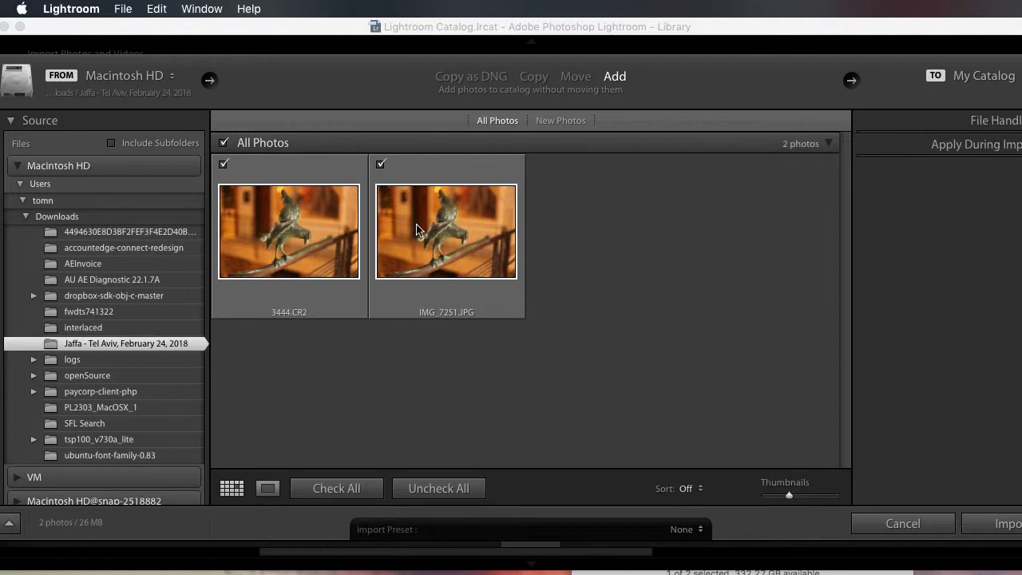
pyautogui.moveTo(415, 225)
# Step: Uncheck IMG_7251.JPG and import only 3444.CR2 (1 photo, 21 MB)
pyautogui.click(380, 164)
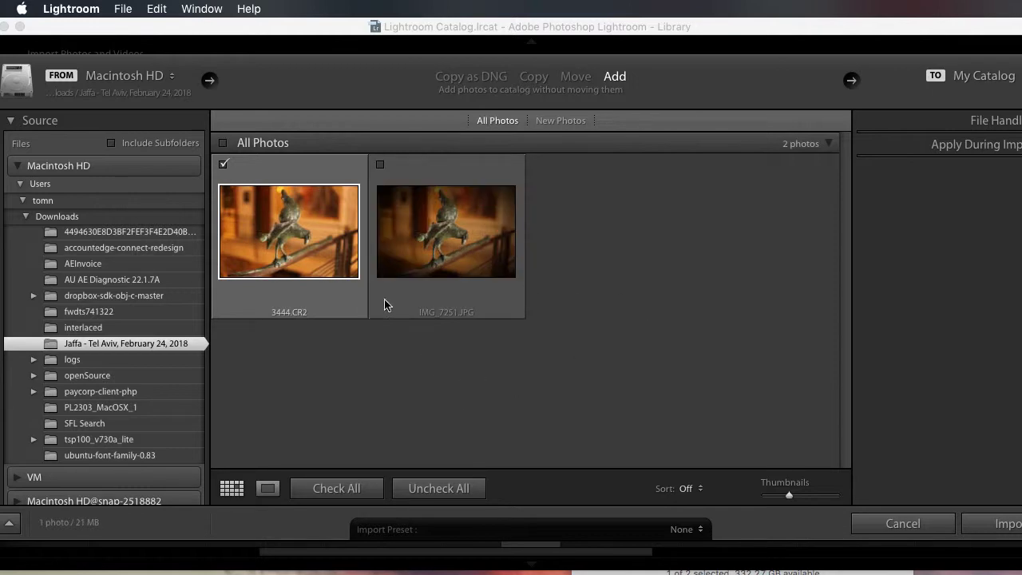
pyautogui.click(987, 524)
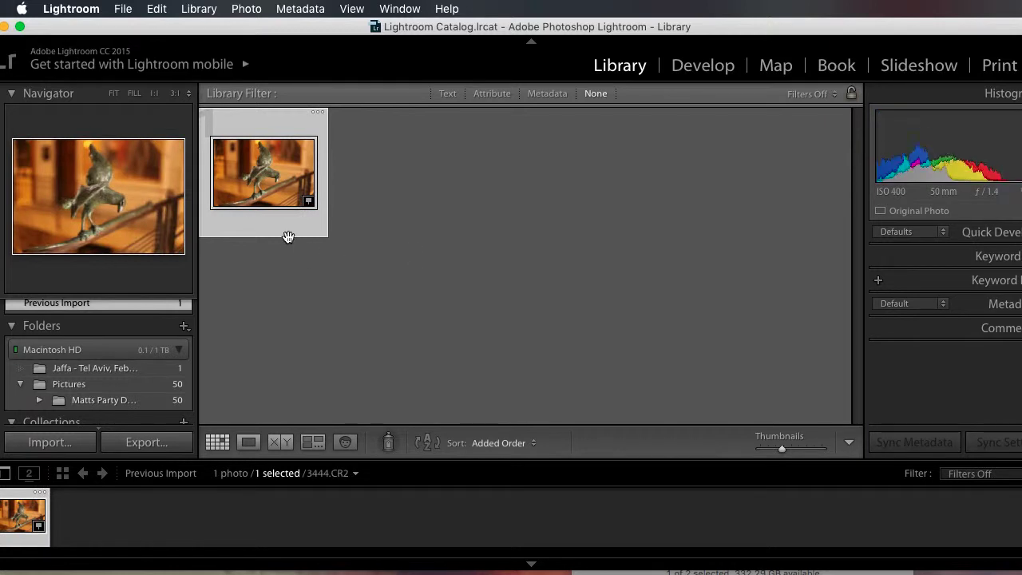